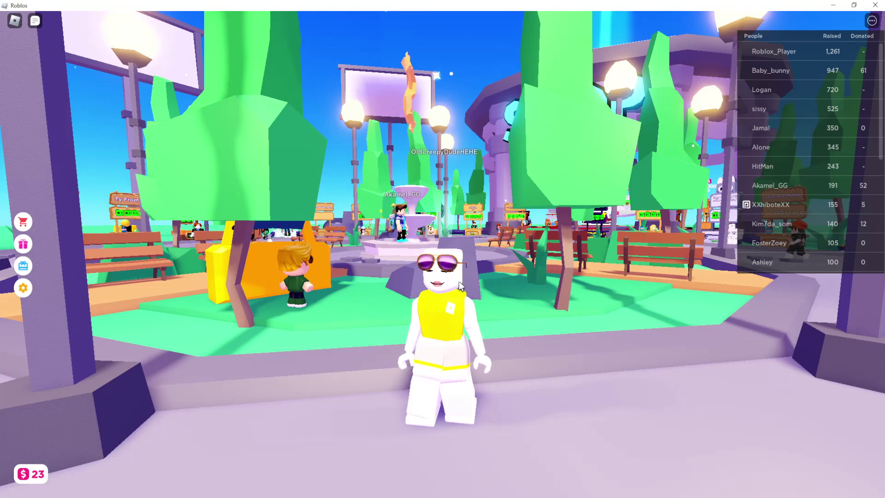
Step: Look around the game world, then bring up the Roblox pause menu on the People list
key(Left)
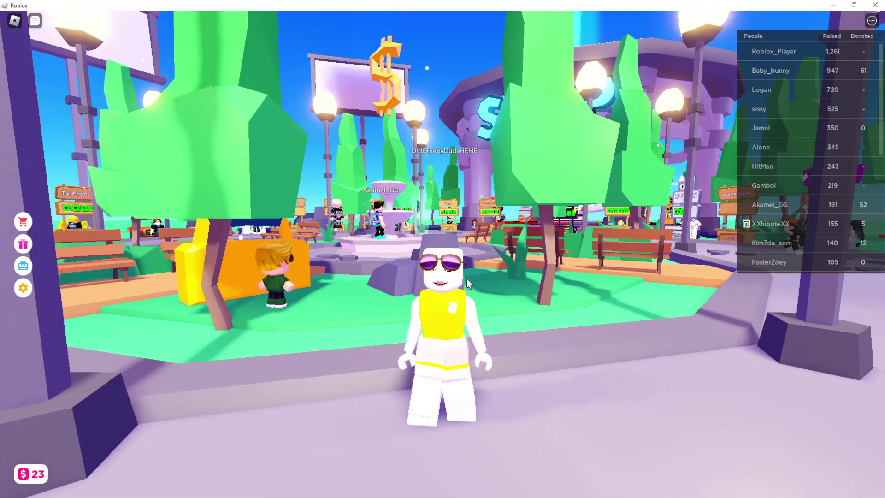
key(slash)
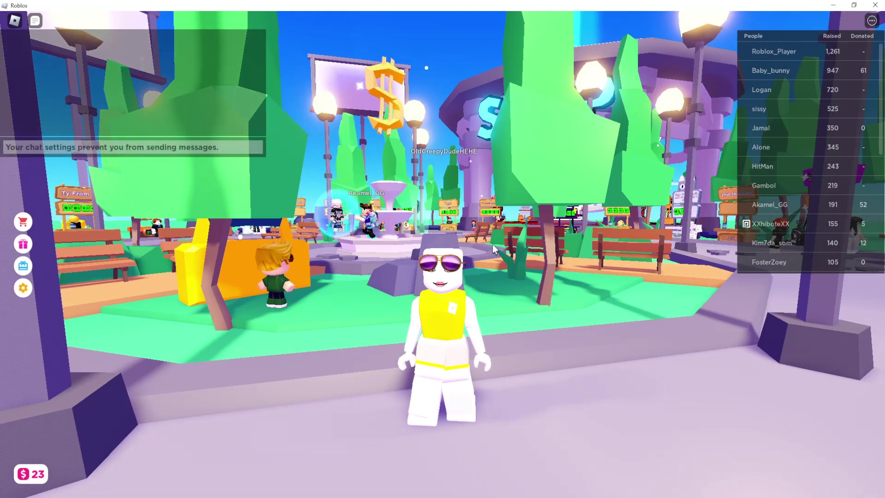
key(Left)
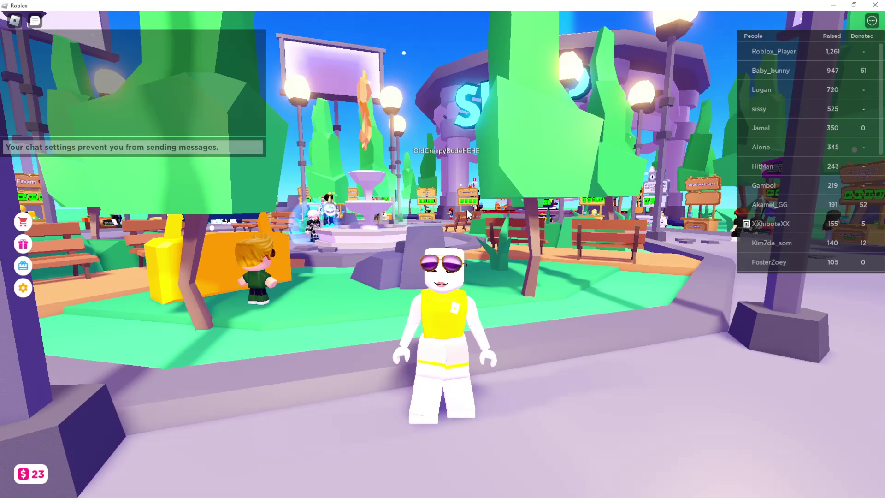
key(Escape)
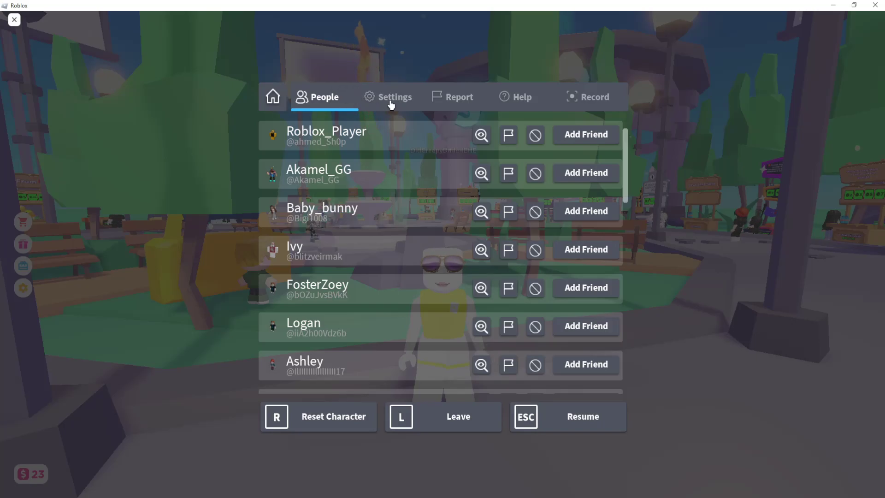
Step: Switch Graphics Mode from Manual to Automatic in Settings and resume the game
click(390, 104)
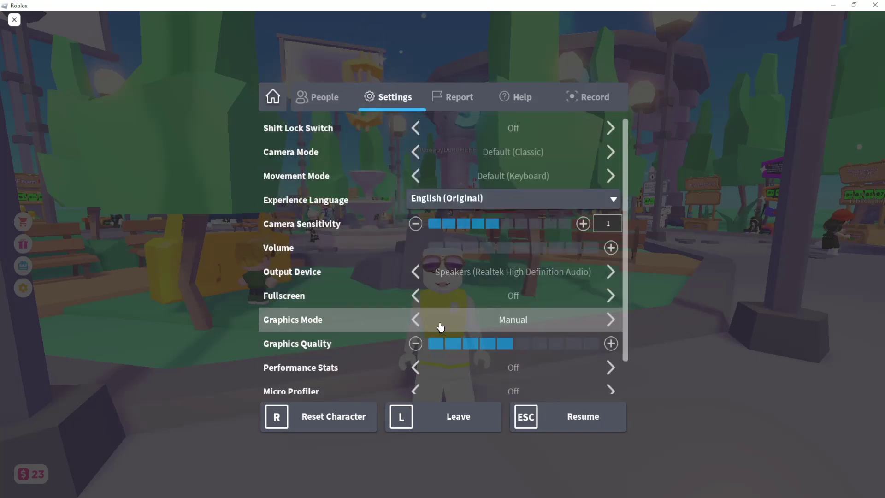
click(611, 321)
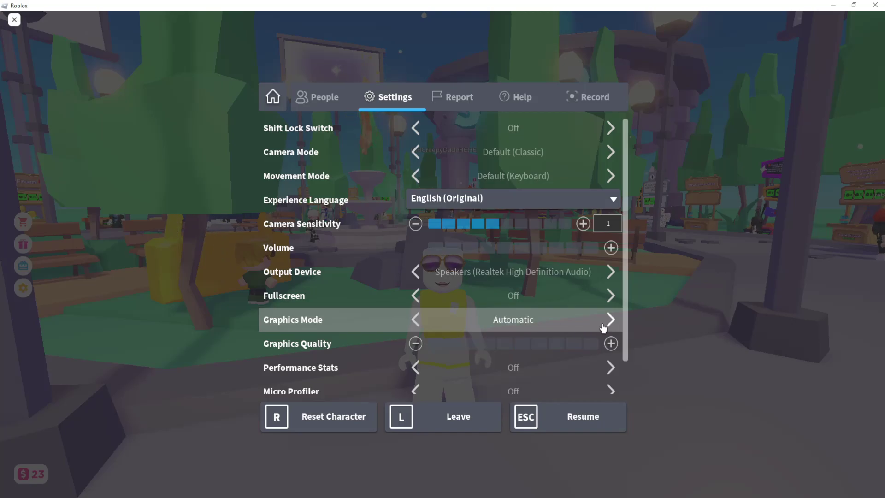
click(577, 421)
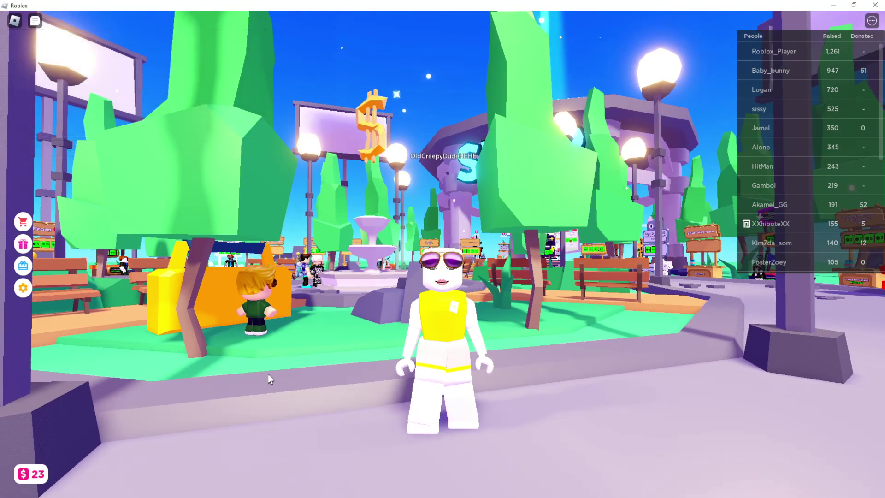
Step: Exit the Roblox game window and start a Windows search
key(alt+F4)
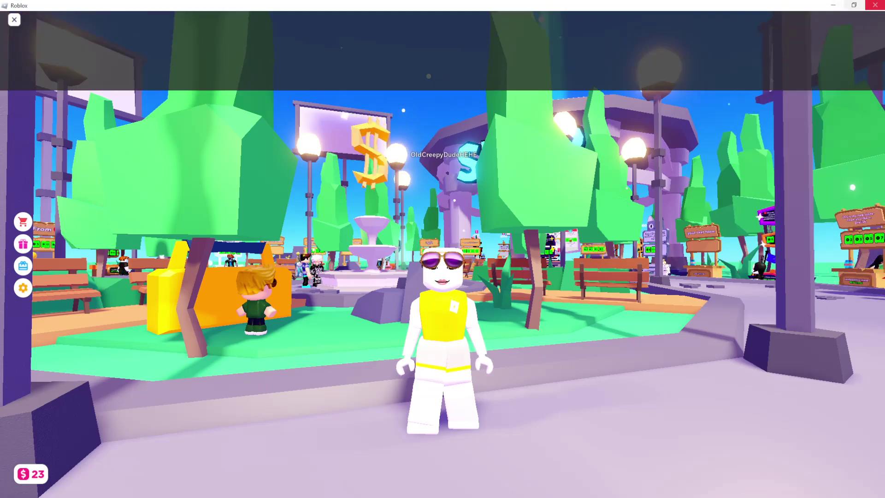
click(385, 321)
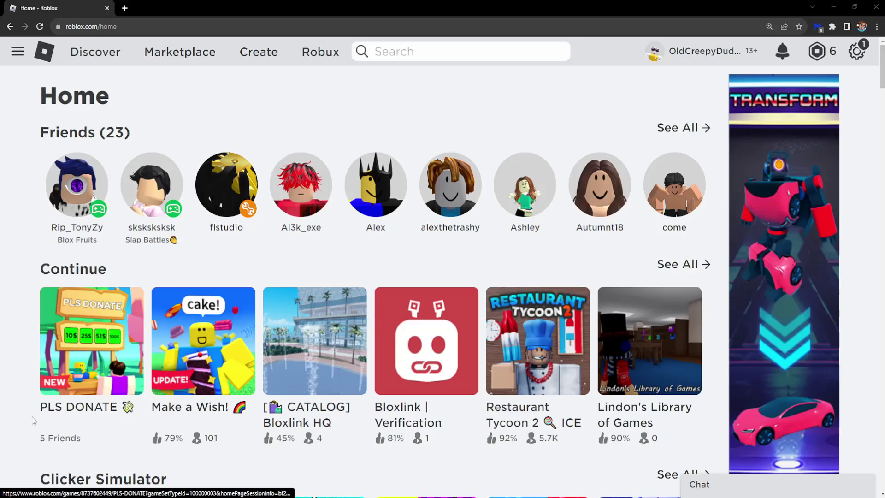
click(33, 496)
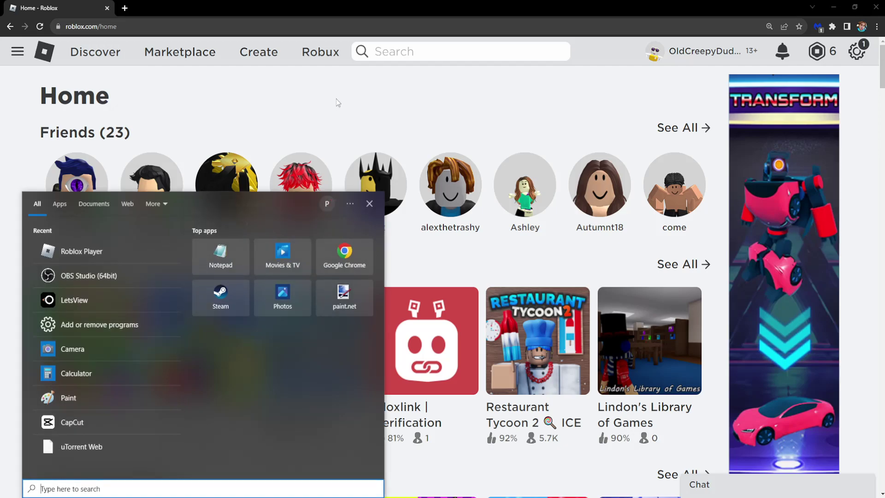
text(a)
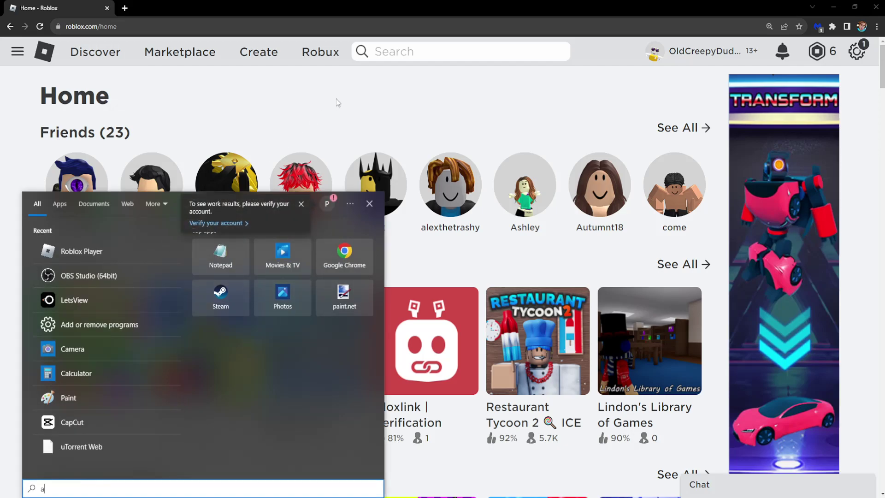
text(dd or remove)
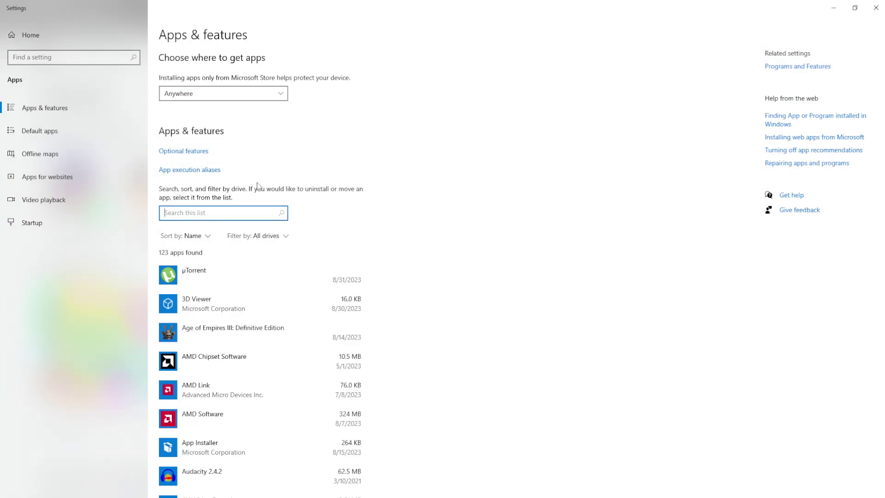
text(Roblox)
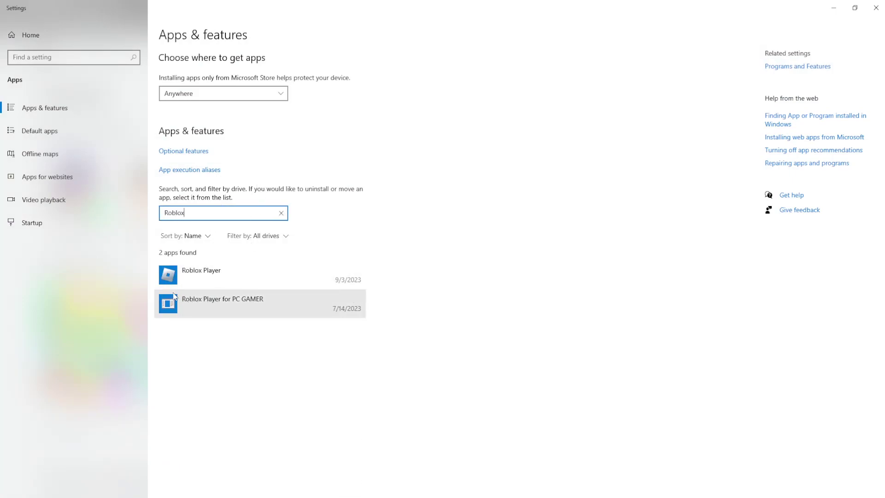
Step: Uninstall Roblox Player from Apps & features and dismiss the confirmation
click(226, 273)
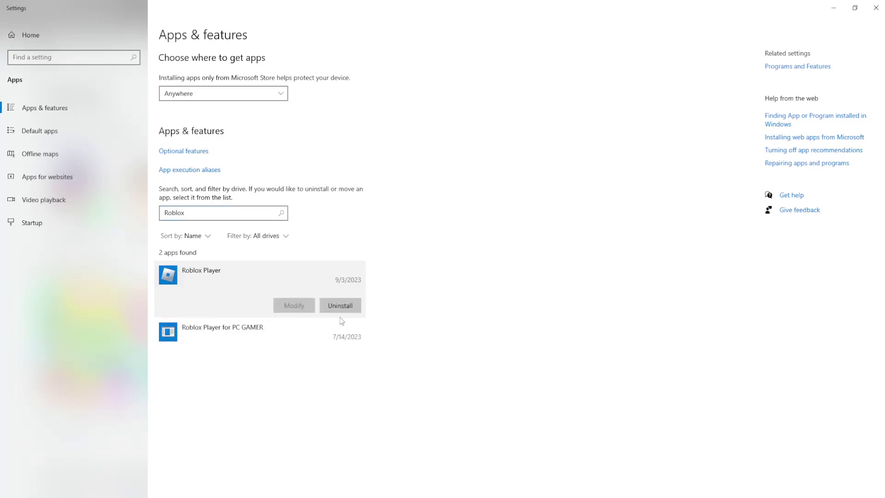
click(340, 306)
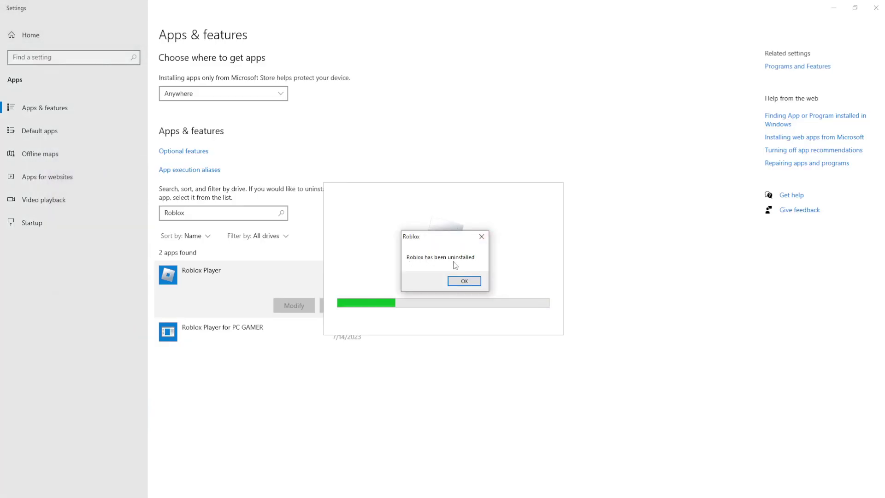
click(464, 280)
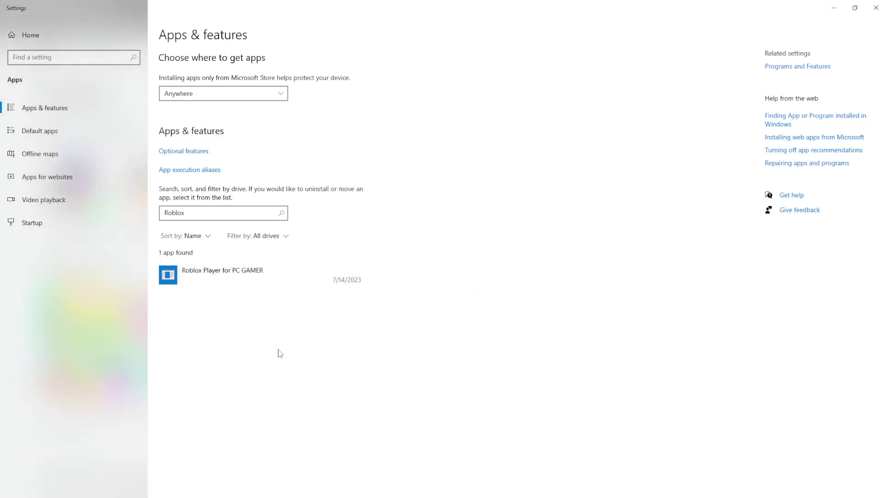
Step: Return to the browser and press Play on the PLS DONATE game page
click(876, 8)
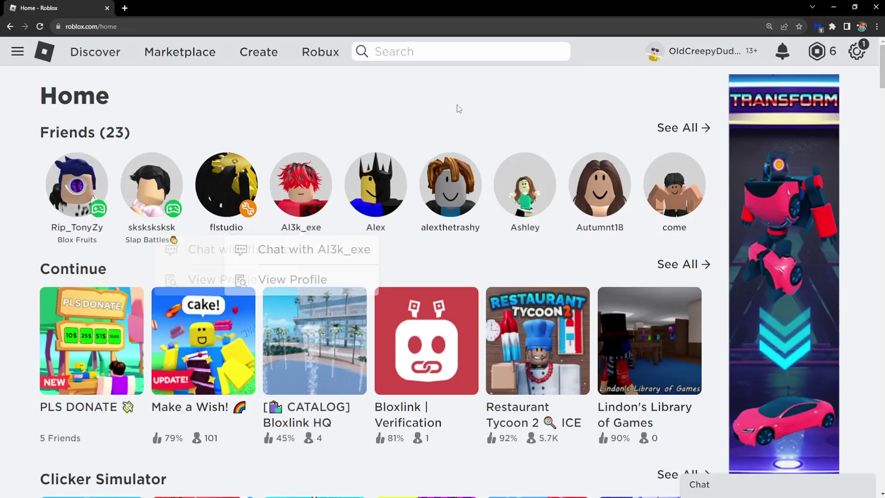
scroll(363, 146, down, 5)
scroll(294, 136, up, 4)
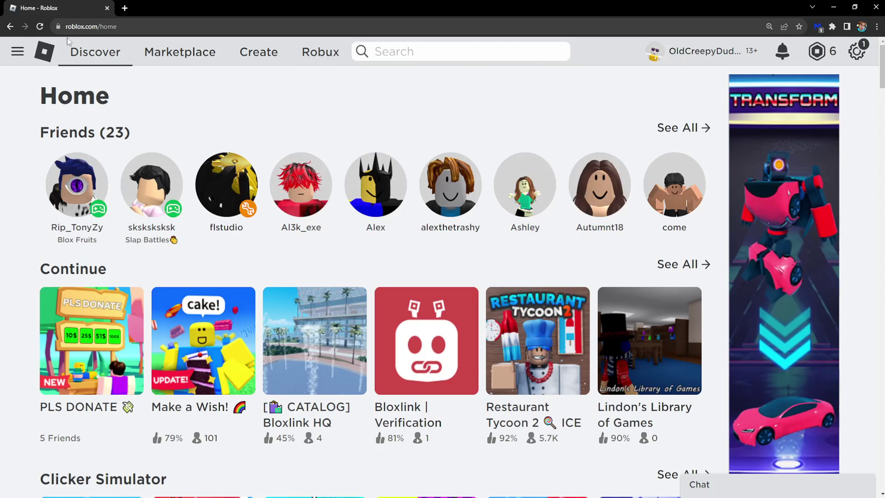
click(112, 322)
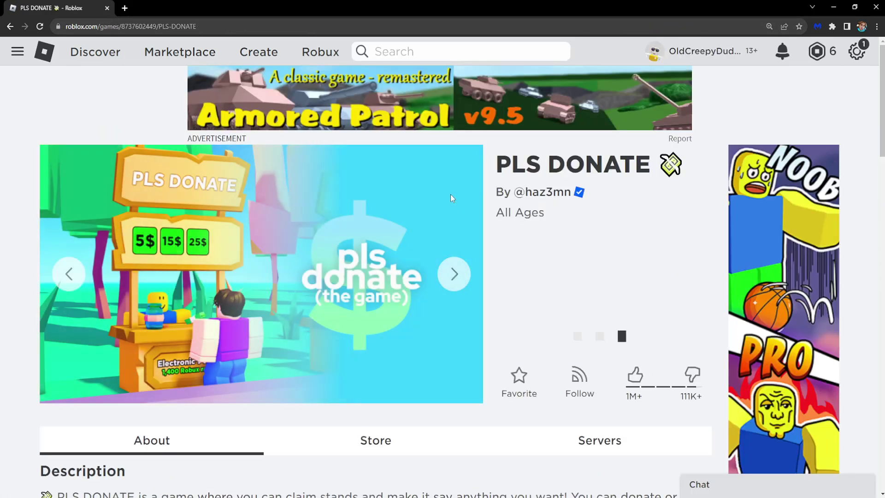
scroll(483, 243, down, 1)
scroll(483, 242, up, 1)
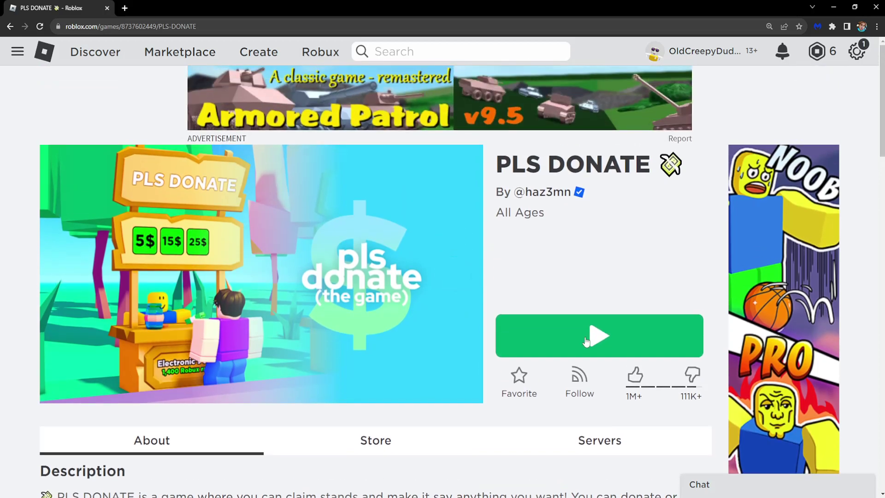
click(586, 342)
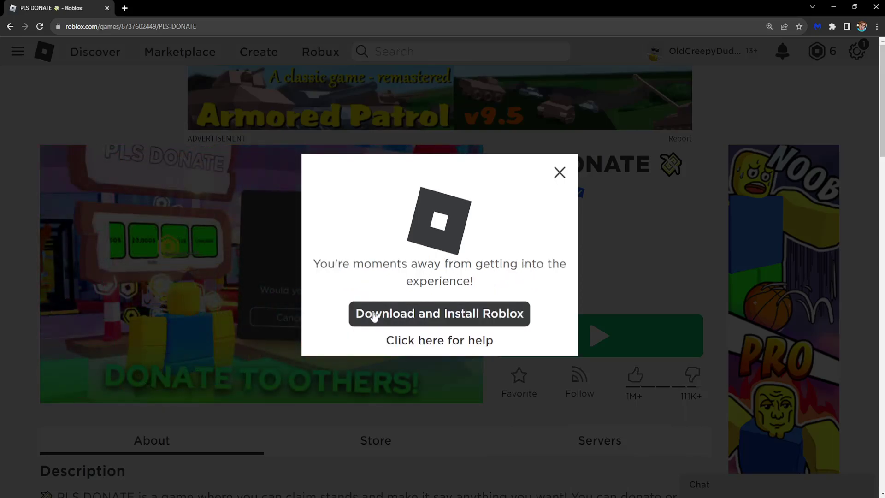
Step: Download and run RobloxPlayerLauncher.exe, then acknowledge the successful installation
click(375, 315)
mouse_move(754, 51)
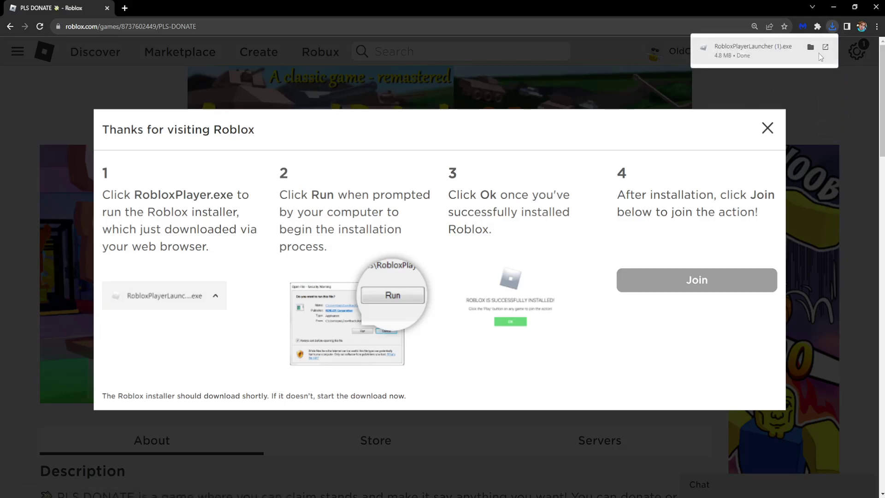
click(741, 51)
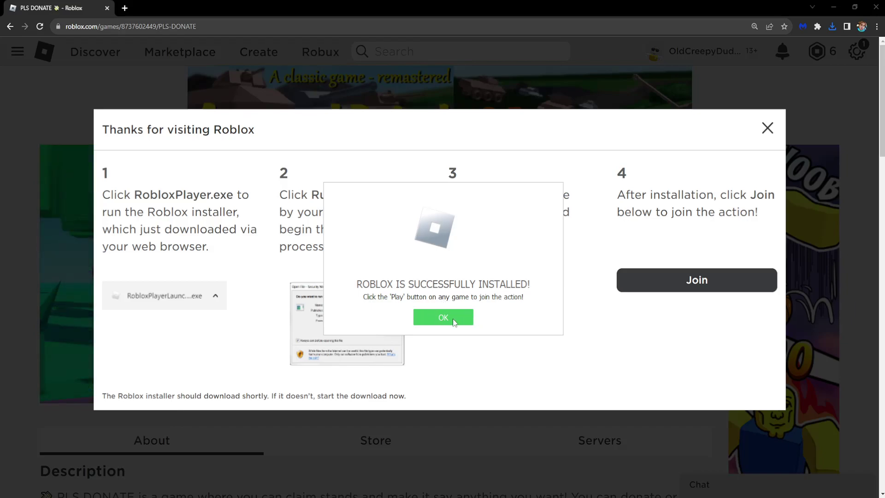
click(454, 322)
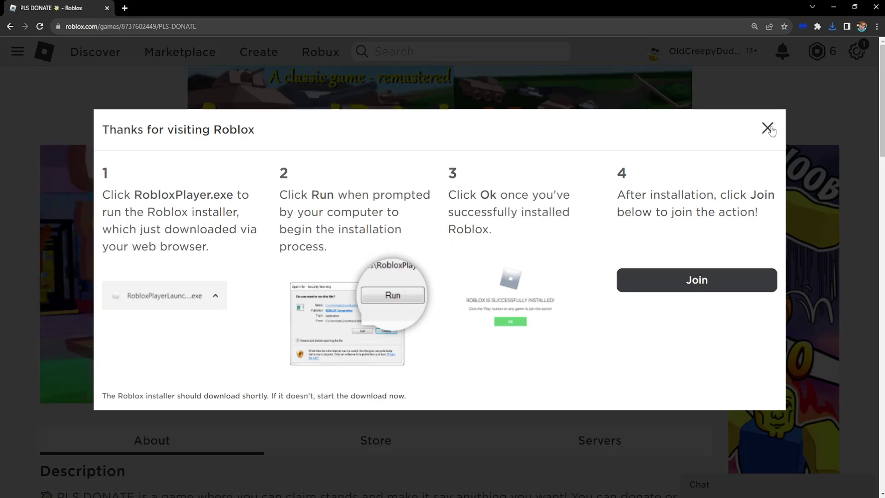
Step: Close the instructions dialog and play PLS DONATE, allowing the browser to open Roblox
click(768, 128)
click(595, 344)
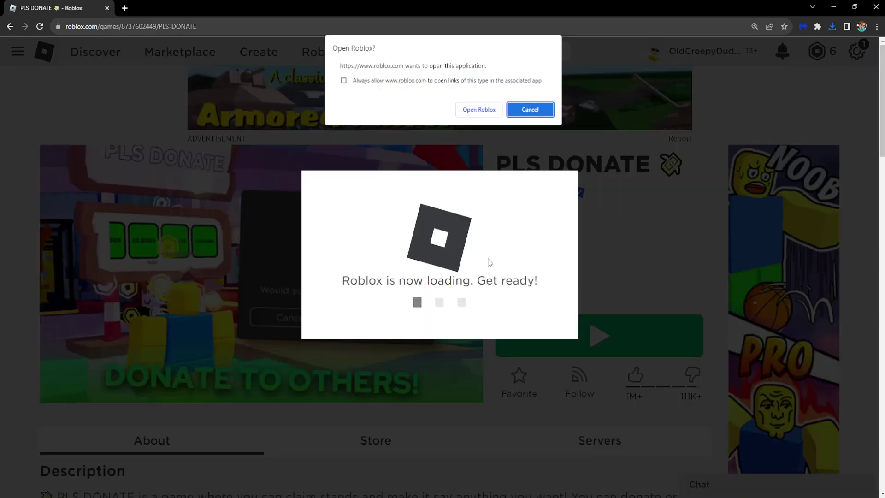
click(483, 111)
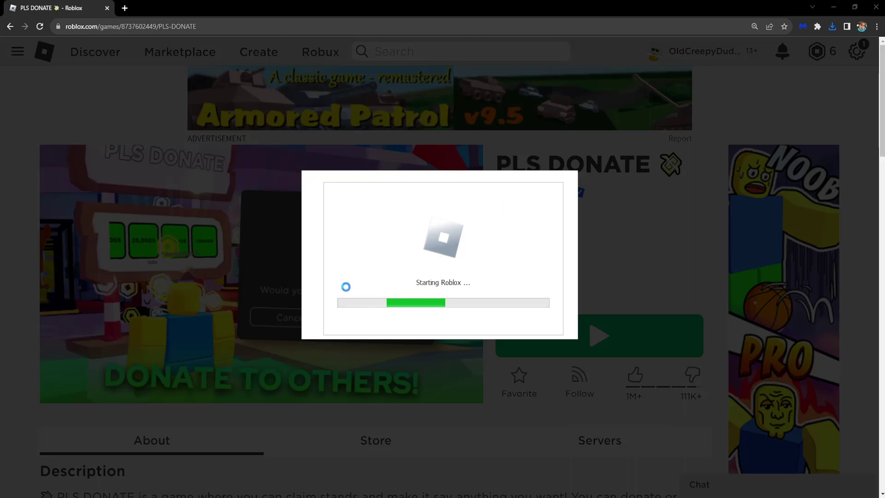